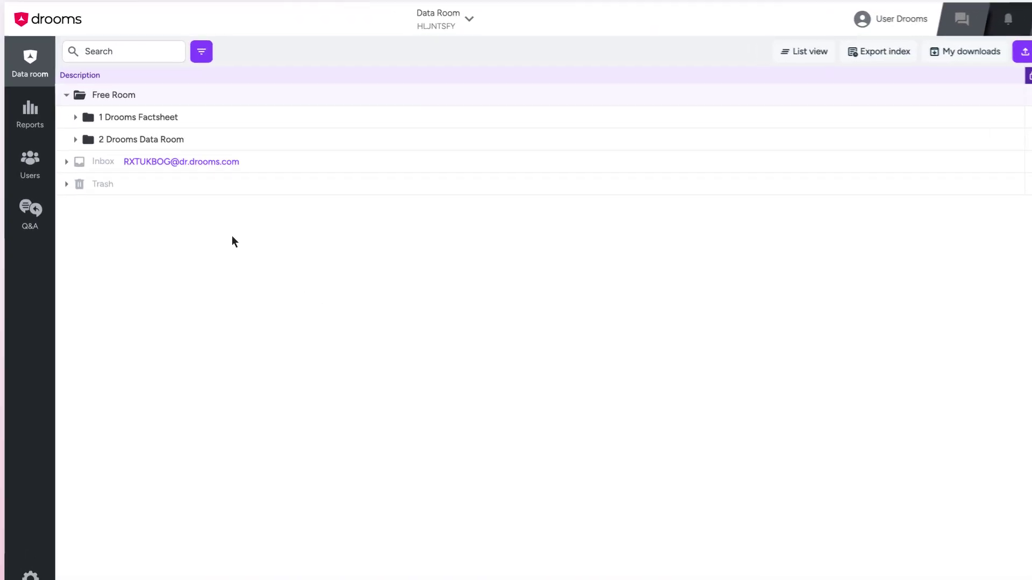
Expand the '1 Drooms Factsheet' folder and open '1.1 Best Pratice Guide EN'.
{"action": "left_click", "coordinate": [170, 204]}
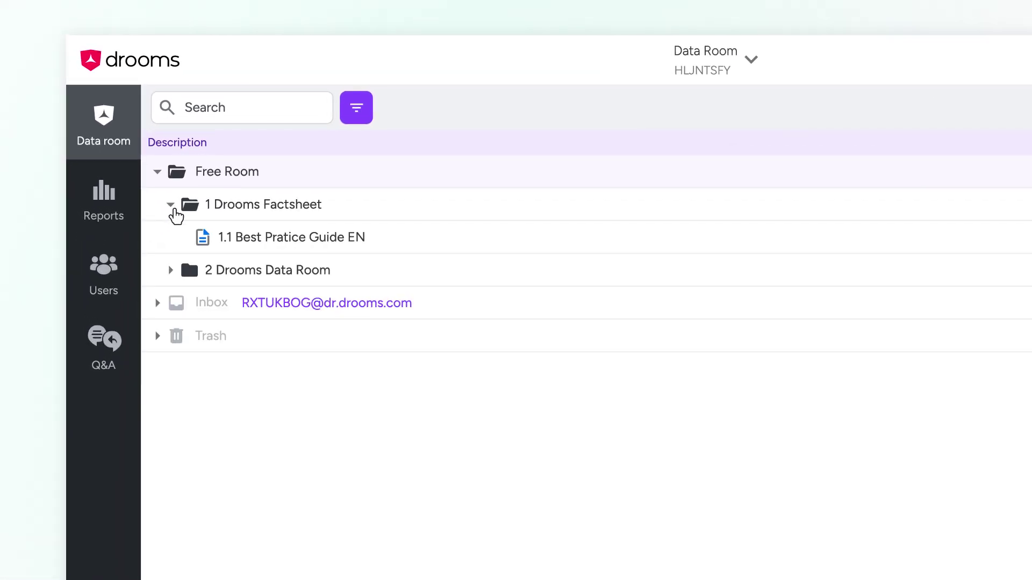
{"action": "left_click", "coordinate": [204, 241]}
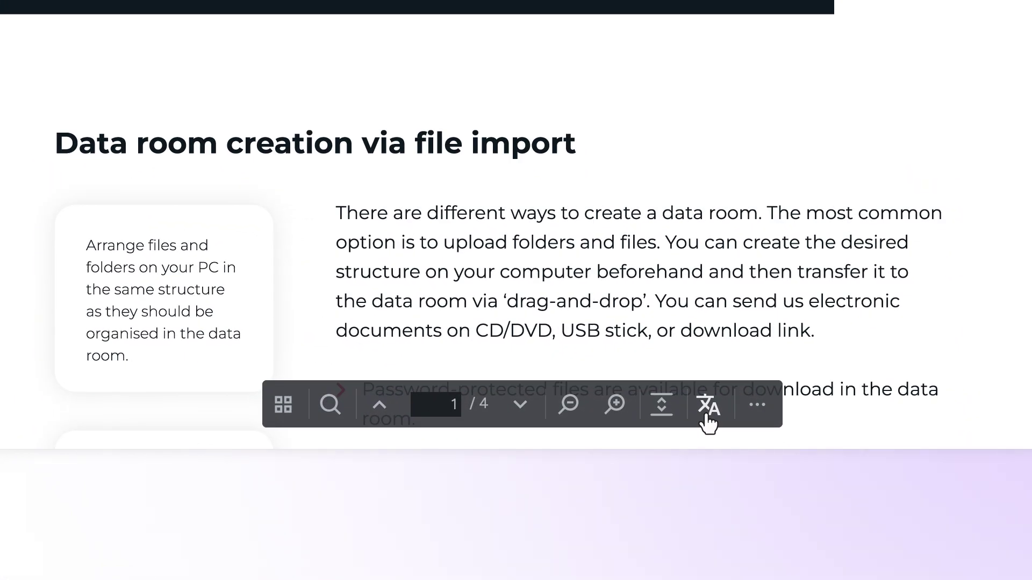
Translate the open Best Practice Guide into German.
{"action": "left_click", "coordinate": [707, 413]}
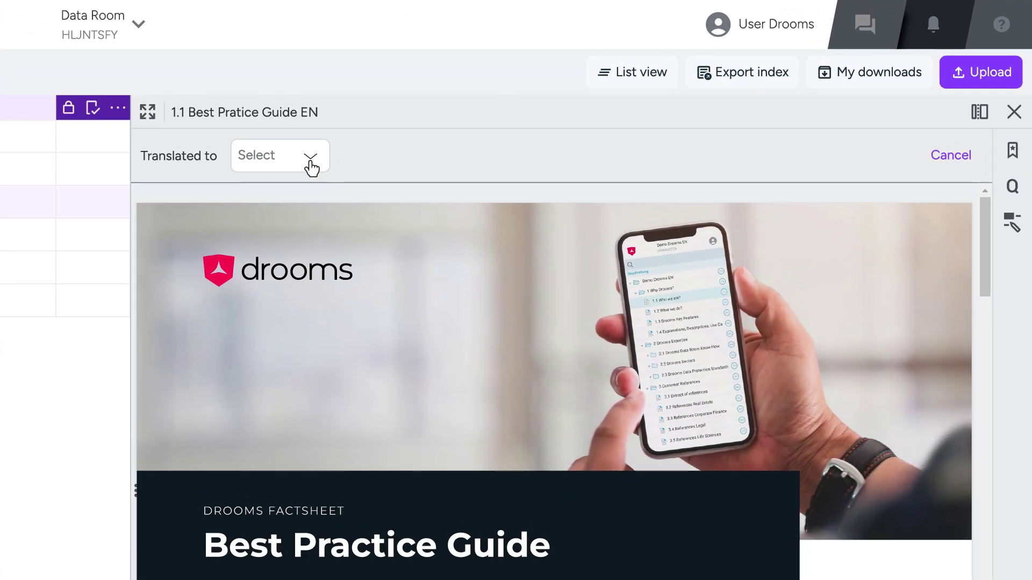
{"action": "left_click", "coordinate": [310, 167]}
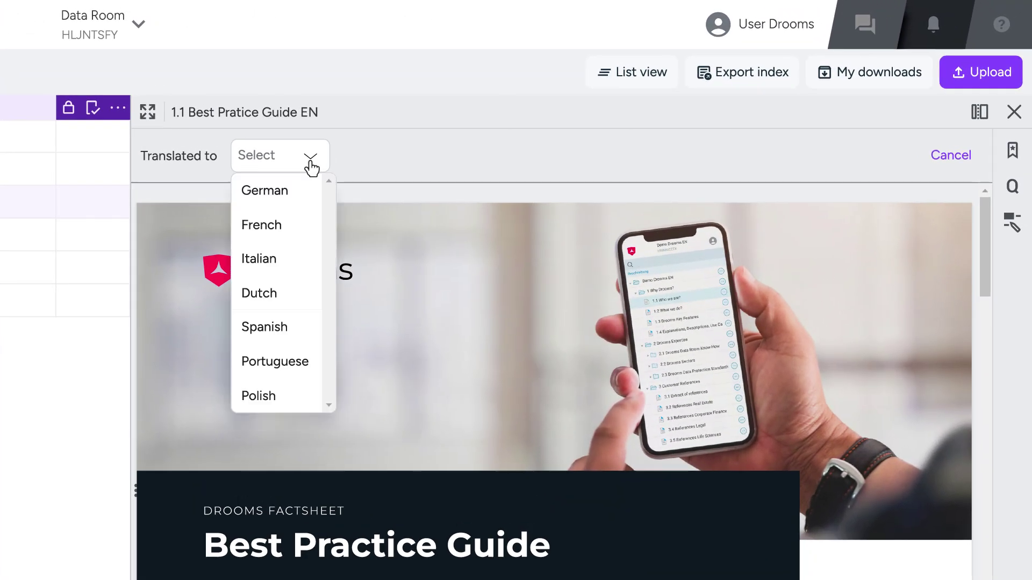
{"action": "left_click", "coordinate": [311, 197]}
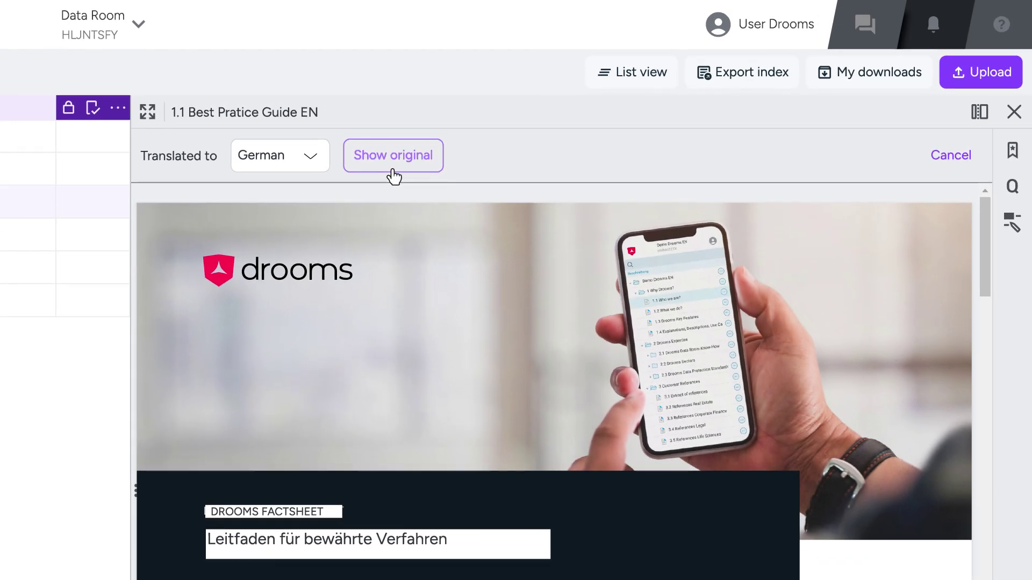
{"action": "left_click", "coordinate": [394, 162]}
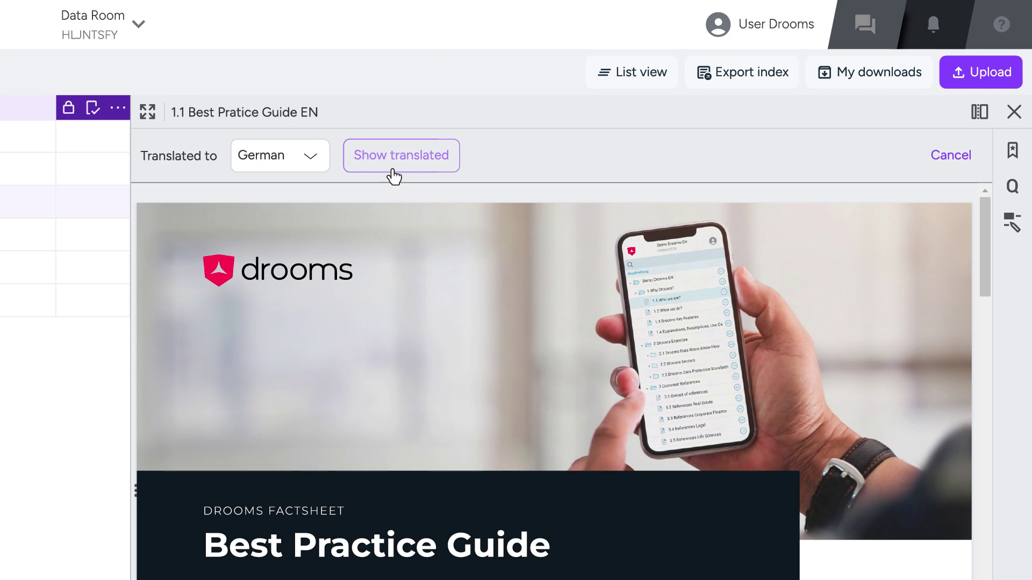
{"action": "left_click", "coordinate": [394, 171]}
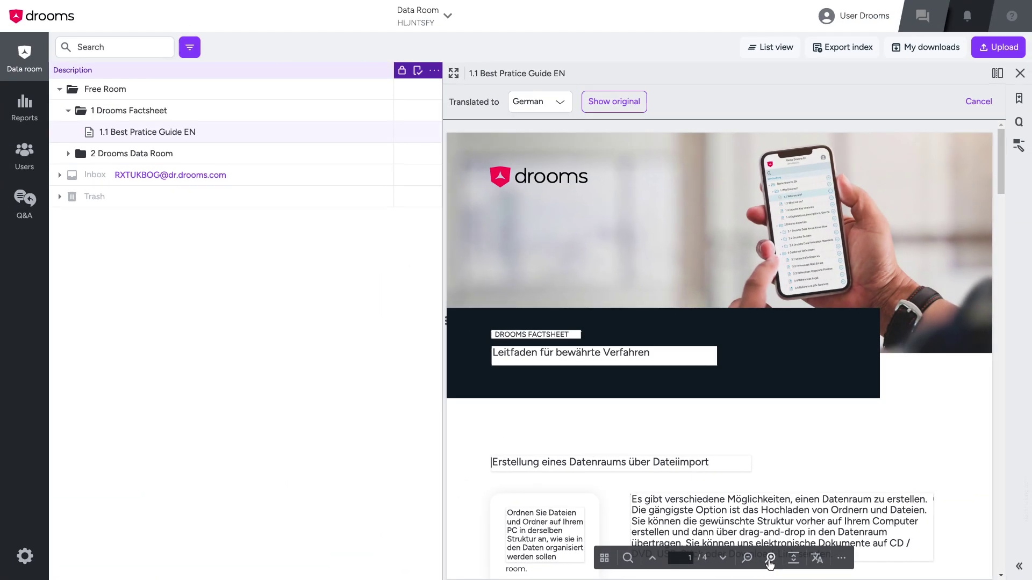
Zoom in two levels on the German-translated guide page.
{"action": "left_click", "coordinate": [769, 560]}
{"action": "left_click", "coordinate": [770, 559]}
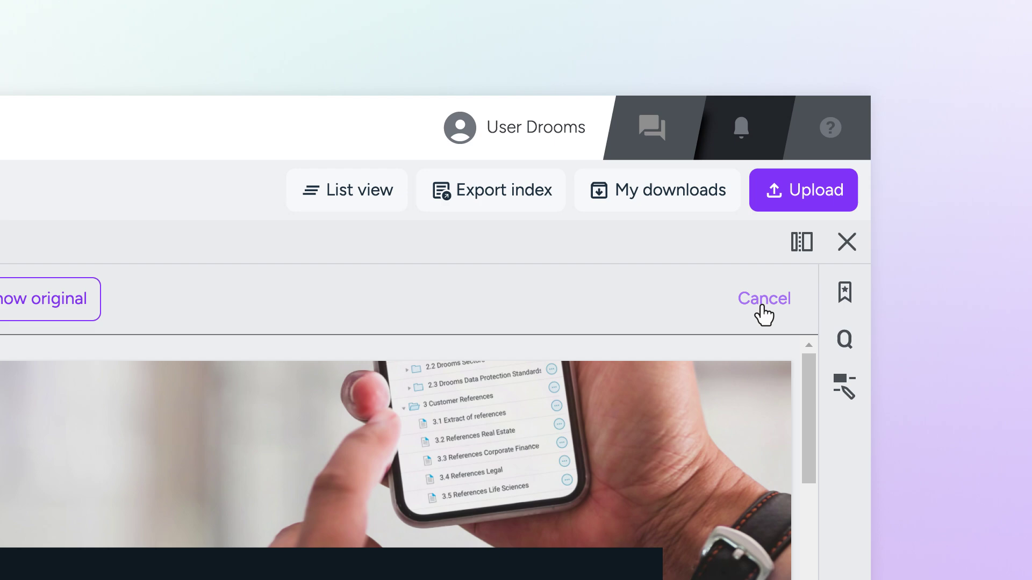
Cancel the German translation to return the guide to English.
{"action": "left_click", "coordinate": [761, 307]}
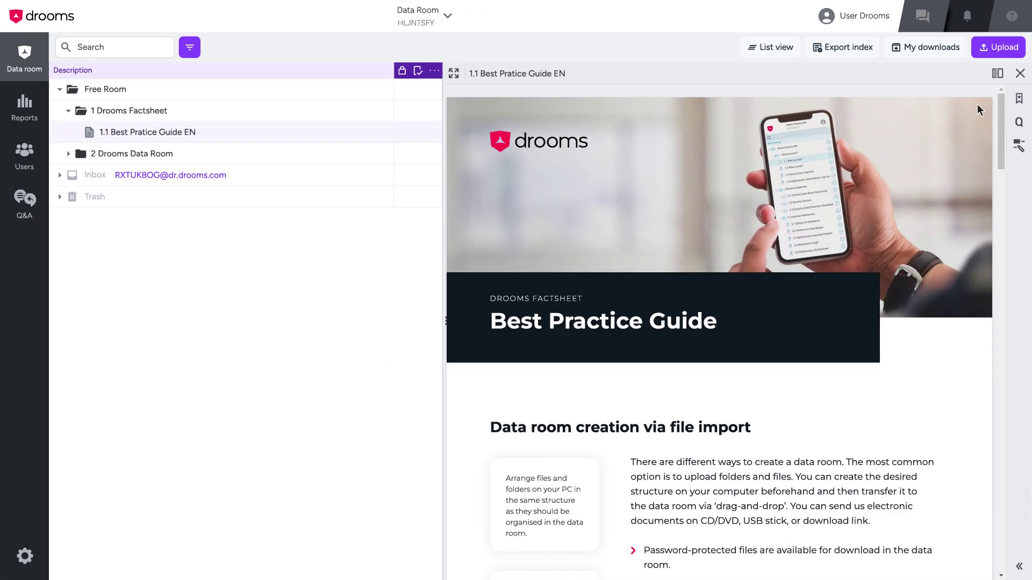